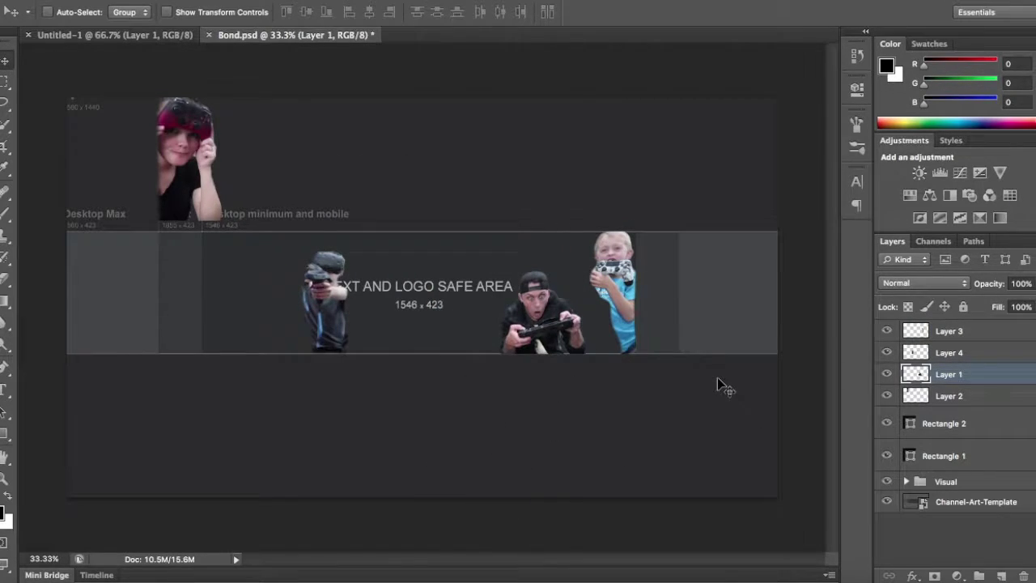
Move the girl cut-out down into the banner strip and load youtube.com/roman in the browser
drag(186, 162, 232, 296)
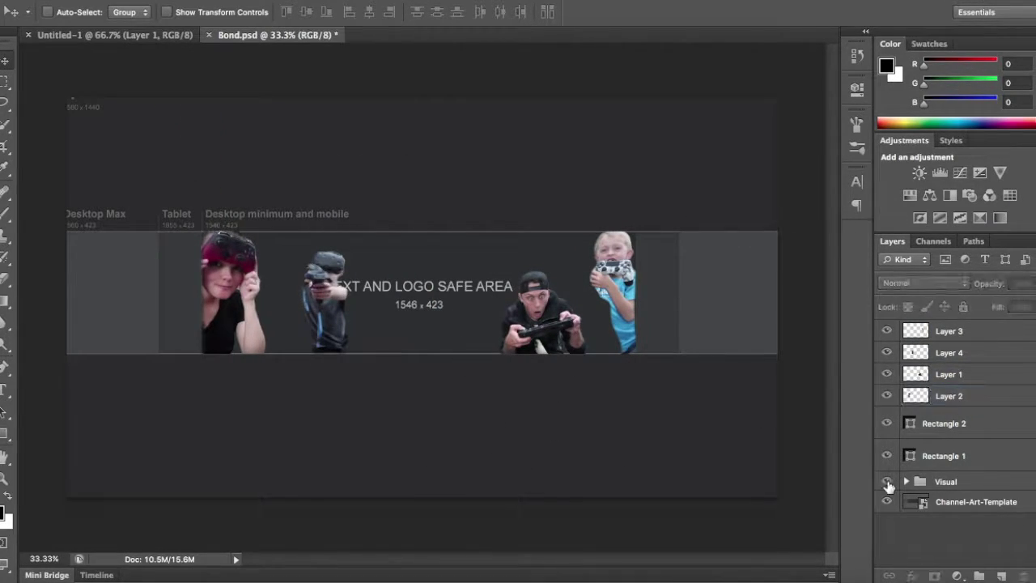
text(youtube.com/roman)
key(Return)
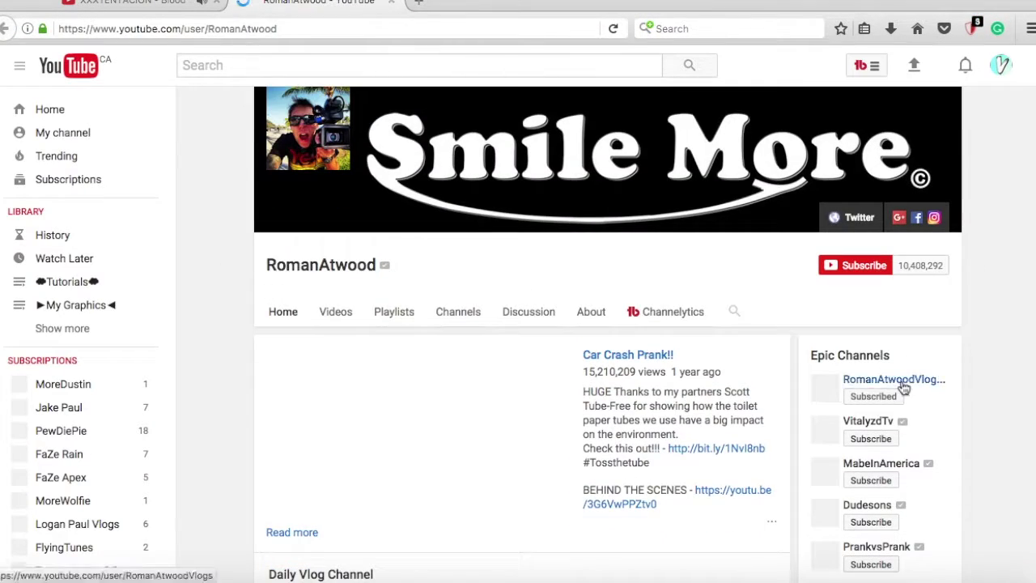
Open the RomanAtwoodVlogs channel page, then commit and position the ATWOOD GAMES text
click(902, 381)
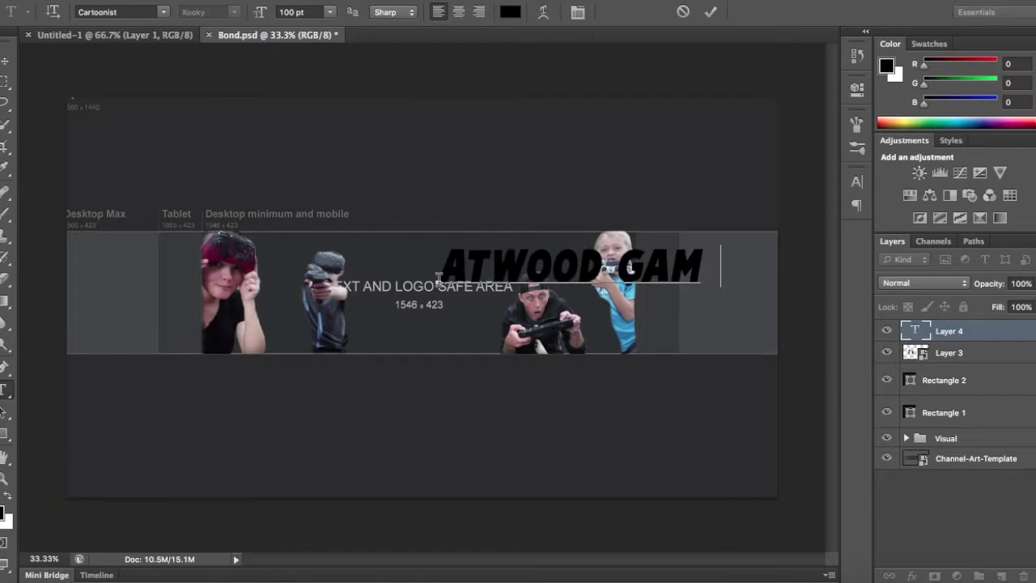
key(ctrl+Return)
key(v)
drag(519, 357, 345, 383)
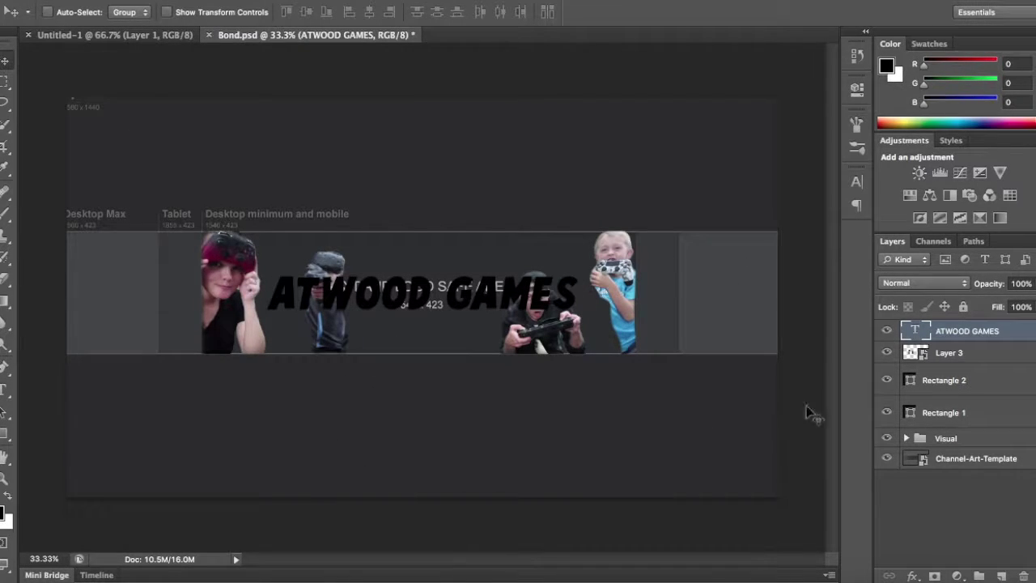
Scale the ATWOOD GAMES text down in two passes and reposition it on the banner
key(ctrl+t)
drag(576, 312, 505, 303)
key(Return)
drag(446, 346, 500, 330)
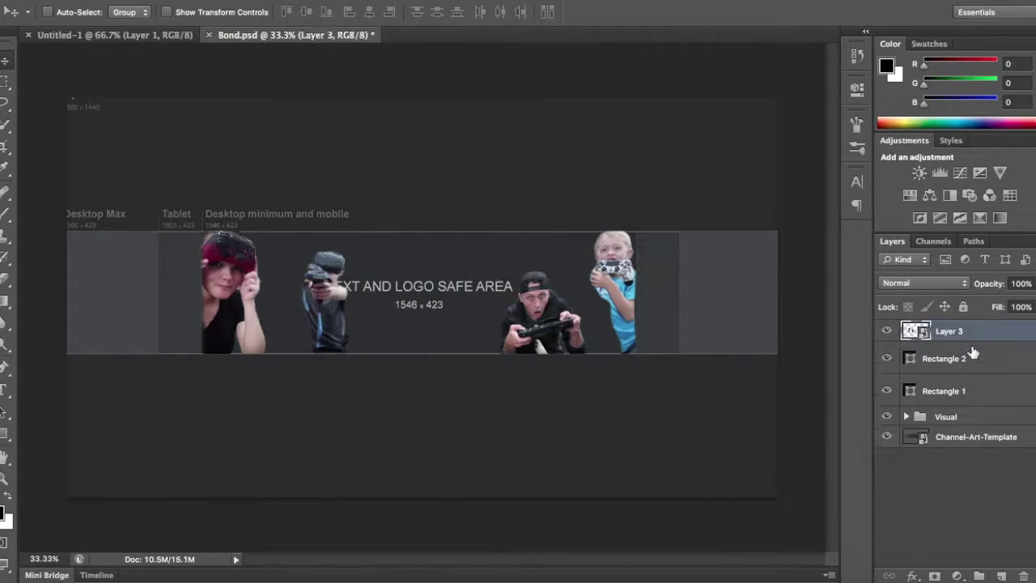
drag(576, 270, 534, 279)
key(Return)
drag(486, 320, 502, 332)
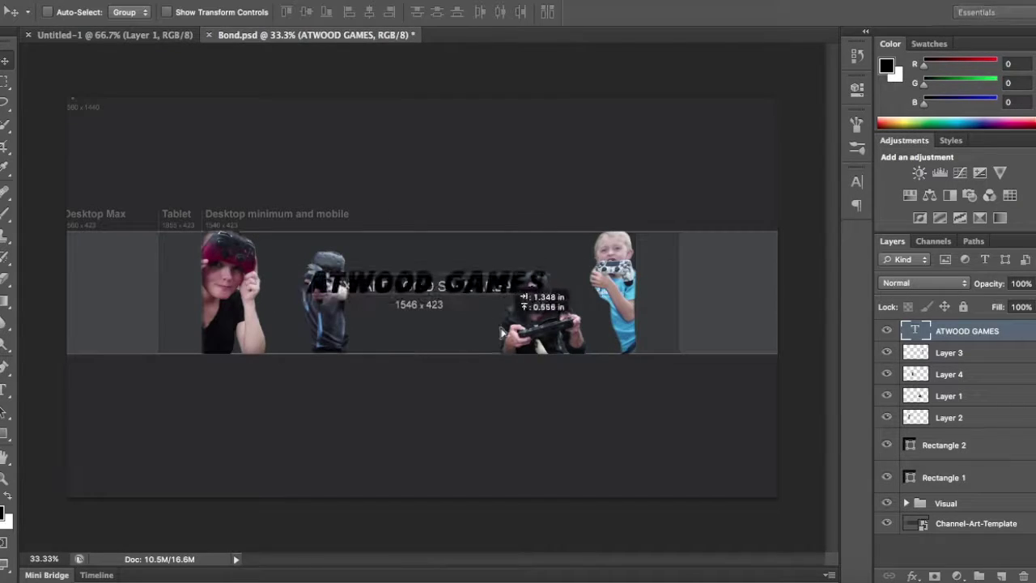
Shrink the man-with-controller cut-out and shift it to the right
click(948, 395)
key(ctrl+t)
drag(497, 271, 538, 291)
key(Return)
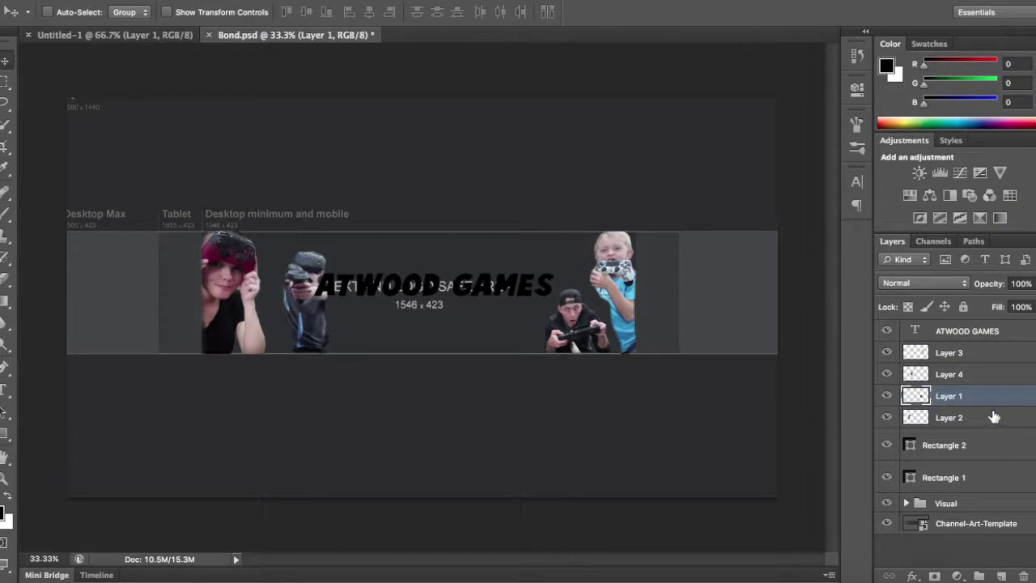
Shrink the girl cut-out with Free Transform and select the Layer 4 cut-out
click(993, 418)
key(ctrl+t)
drag(265, 233, 256, 251)
key(Return)
click(963, 375)
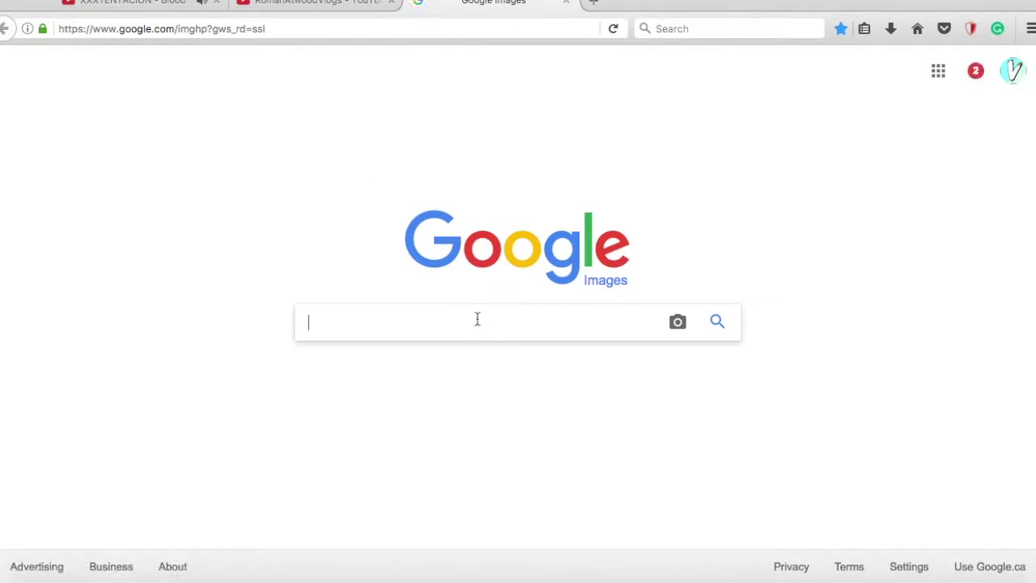
Search 'romanatwood smile more logo 2017', then add ATWOOD GAMES text sized beneath the logo
text(romanatwood smile more logo 2017)
key(Return)
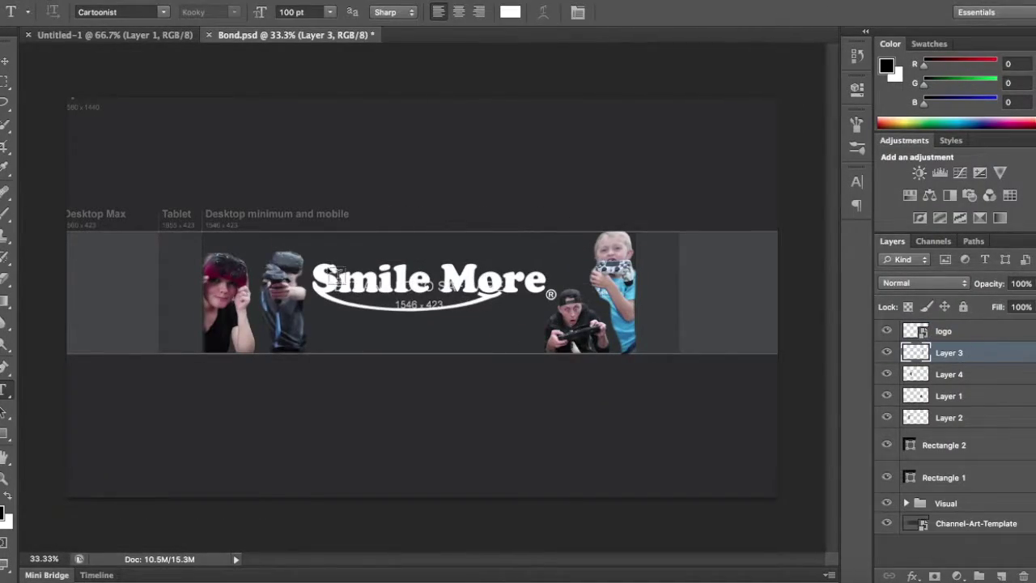
click(410, 402)
text(ATWOOD GAMES)
key(ctrl+t)
drag(809, 381, 267, 381)
drag(161, 364, 413, 319)
key(Return)
Move the ATWOOD GAMES layer below the logo and erase the swoosh behind it
drag(971, 334, 971, 363)
key(e)
key(Escape)
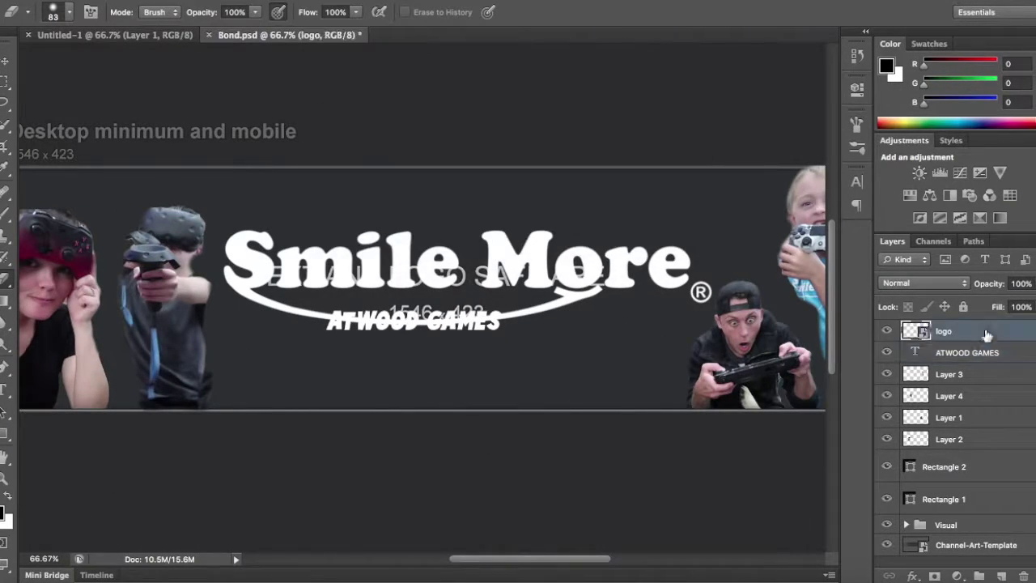
click(68, 12)
key(Escape)
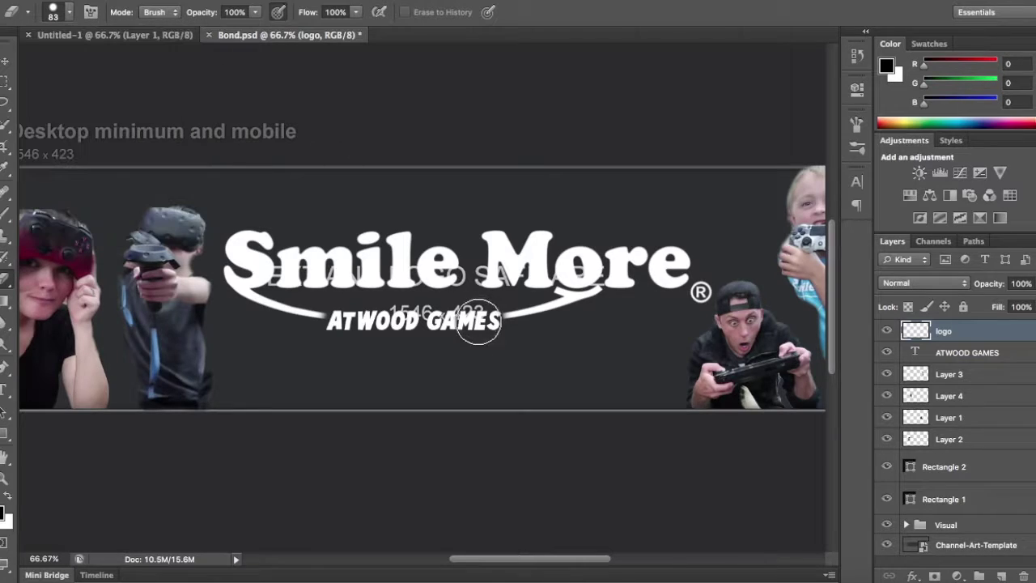
click(967, 352)
key(v)
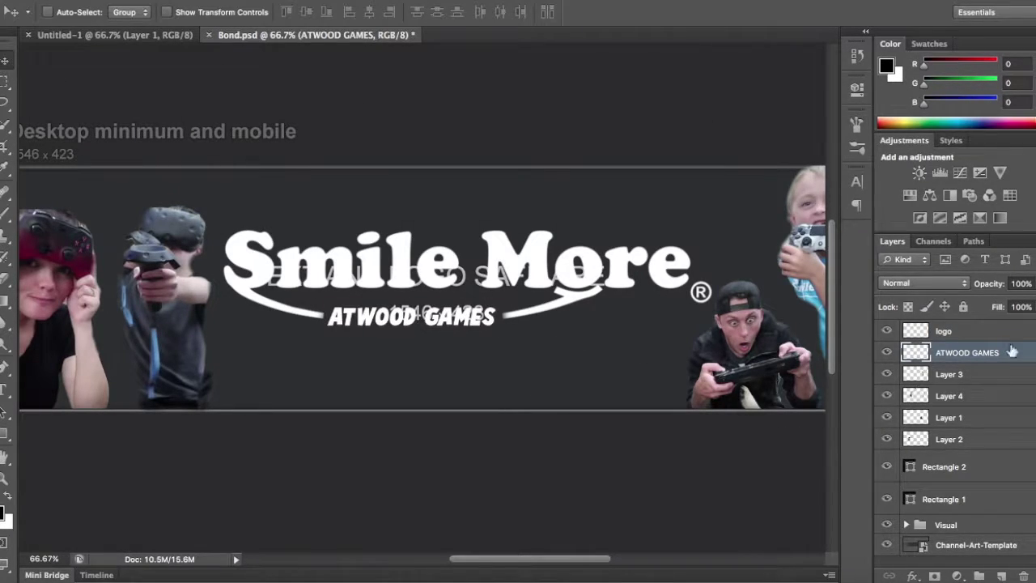
Duplicate the Smile More logo layer and give the copy a Color Overlay
right_click(1012, 351)
click(901, 69)
click(555, 388)
click(980, 28)
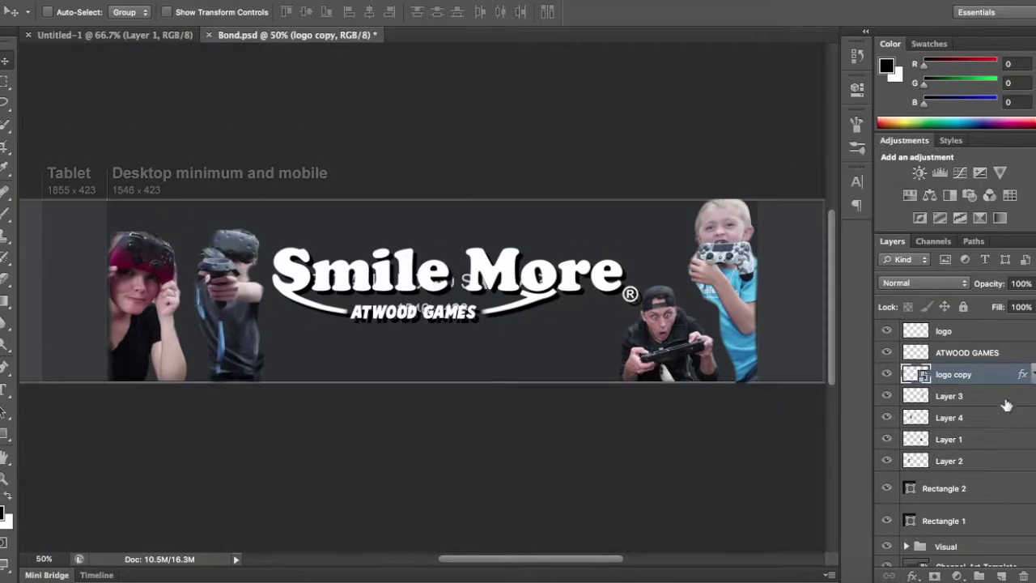
Duplicate the cut-out layers as silhouettes, restack them, and open Layer 3's style settings
right_click(1006, 404)
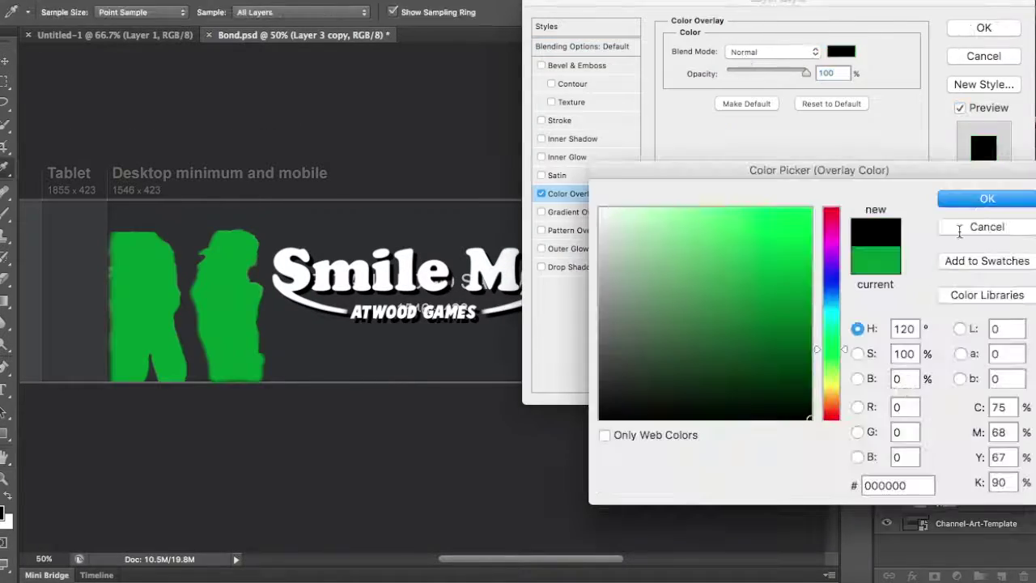
click(980, 197)
click(980, 28)
drag(984, 433, 984, 443)
double_click(1003, 396)
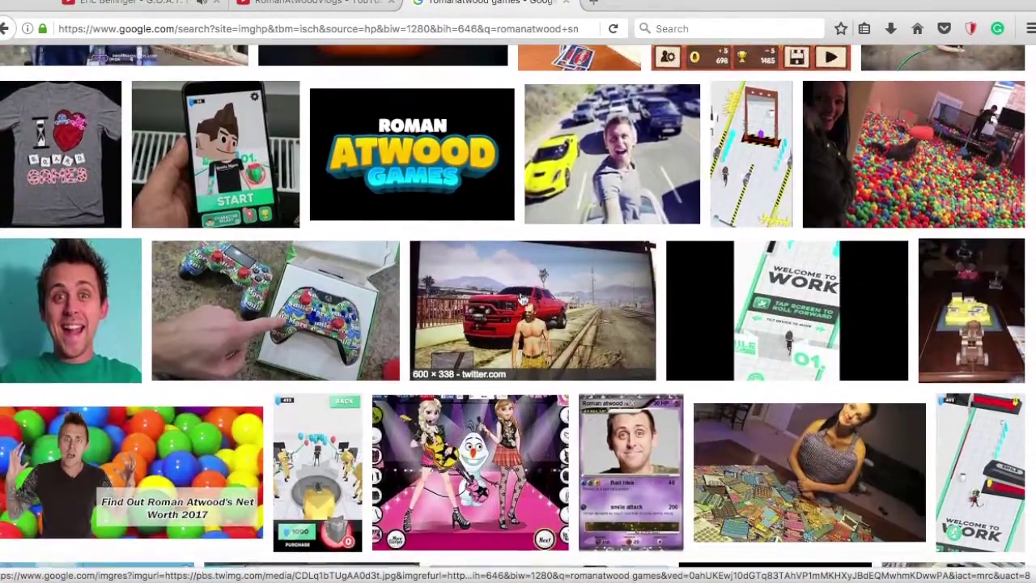
Correct the image search to 'romanatwood games' and browse the results
key(BackSpace)
key(Return)
scroll(727, 340, down, 3)
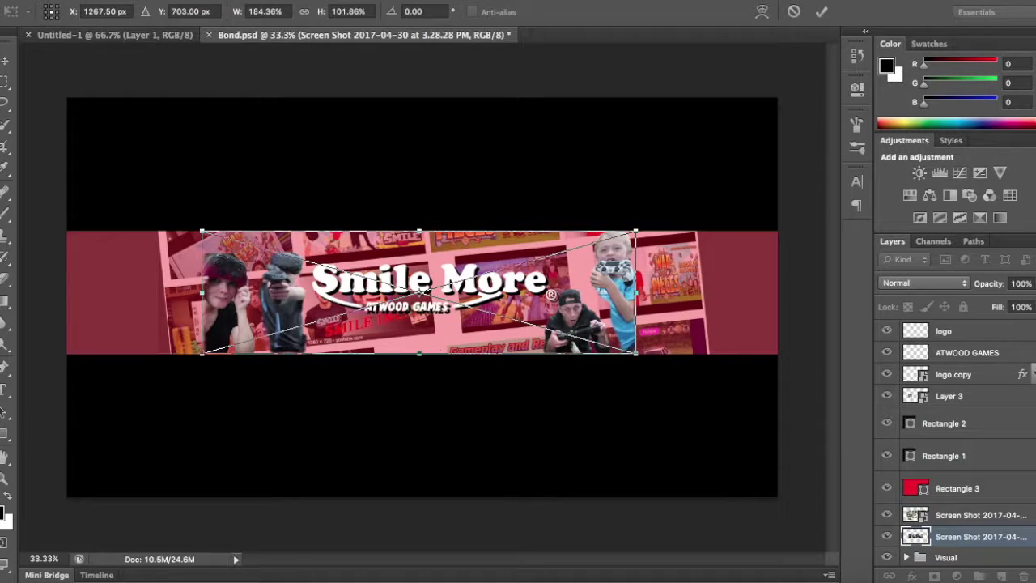
Apply the screenshot transform, move Layer 3 below the red rectangle, and hide the upper screenshot layer
key(Return)
click(951, 513)
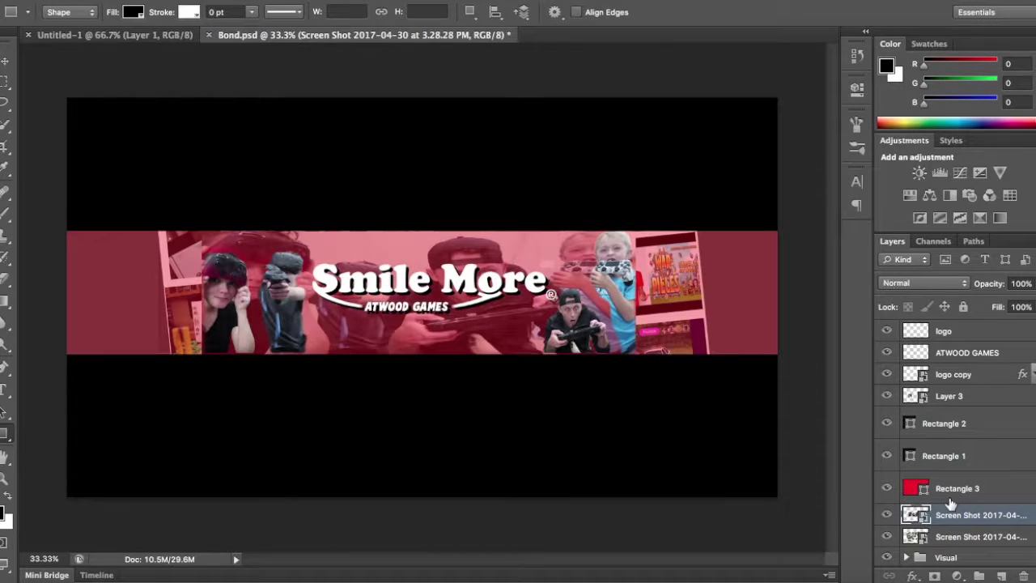
click(887, 396)
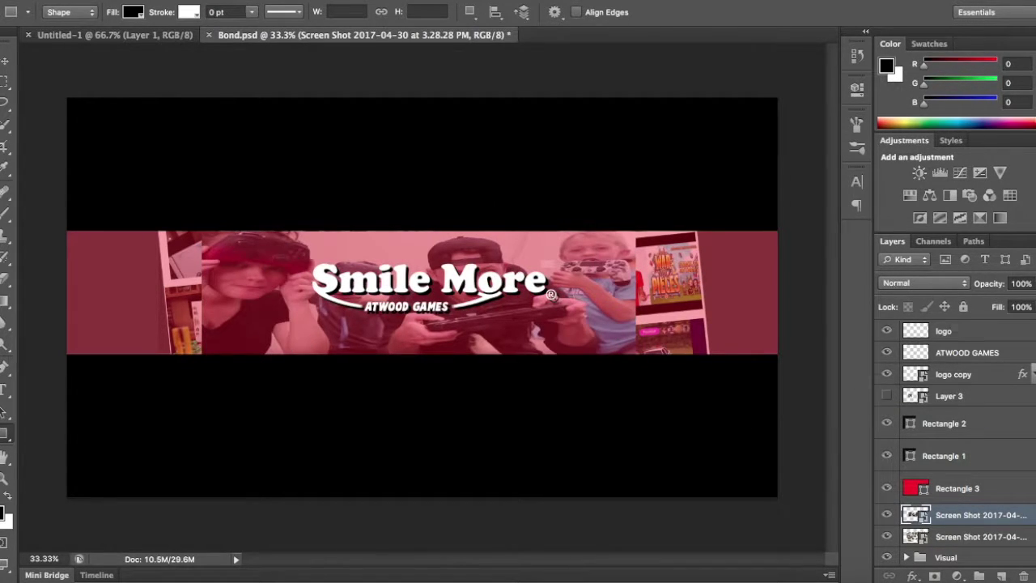
key(ctrl+plus)
click(888, 396)
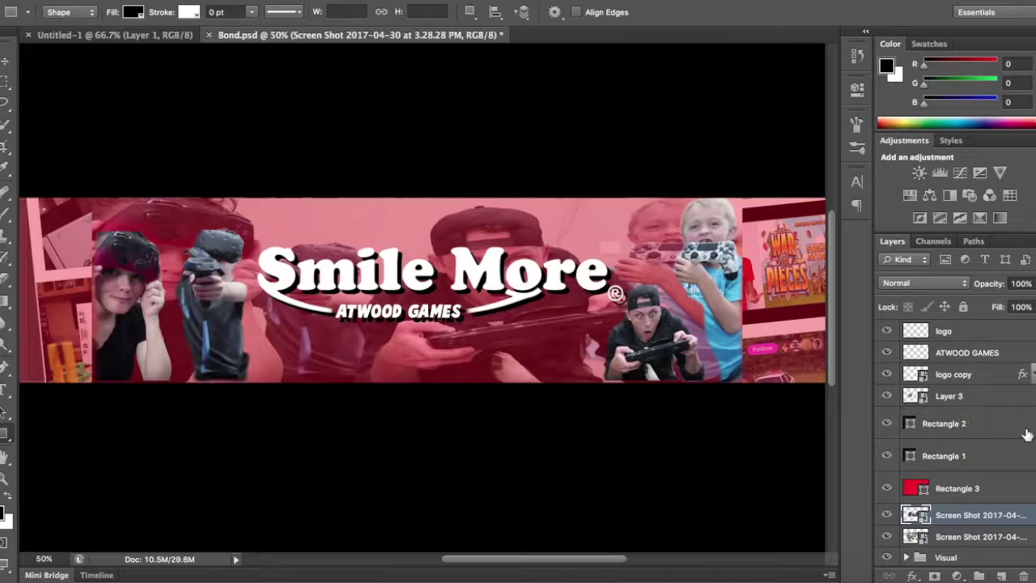
drag(890, 400, 891, 502)
click(887, 517)
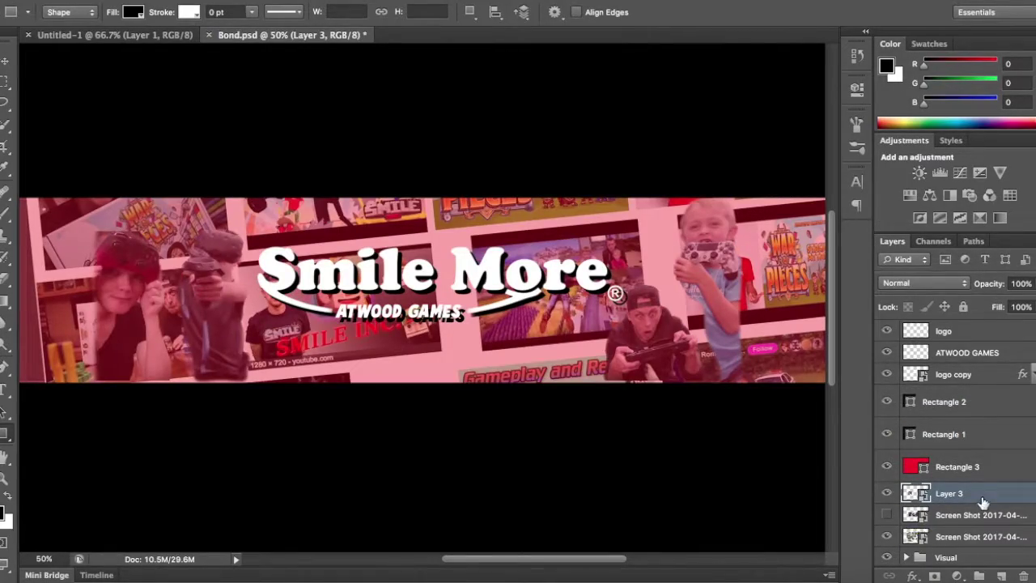
click(887, 493)
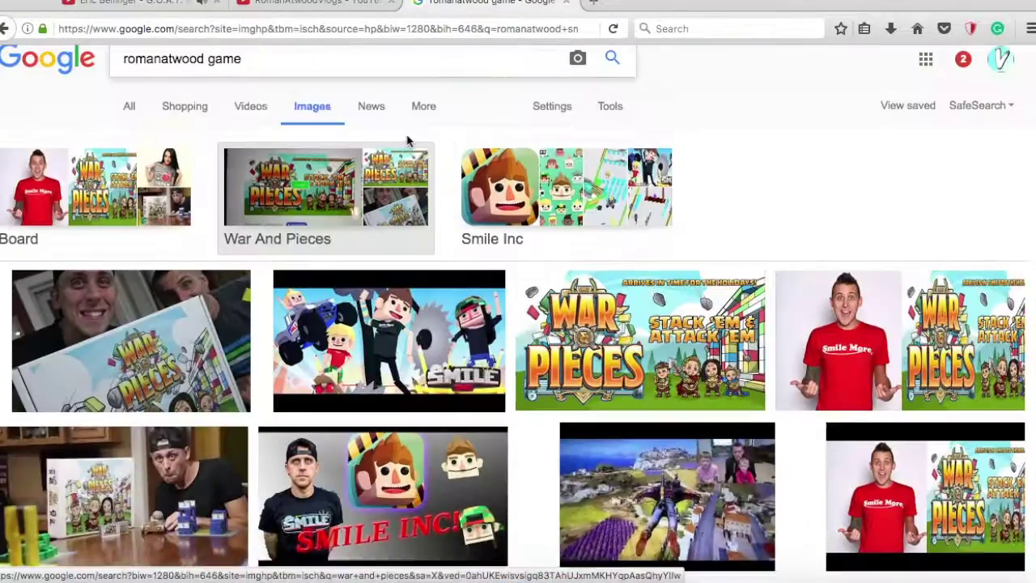
Change the image search to include 'family png' and browse the results
double_click(227, 81)
text(family png)
key(Return)
scroll(583, 278, down, 2)
scroll(582, 278, down, 3)
scroll(583, 278, up, 5)
Search Google Images for 'romanatwood png' and preview the NOAH result
drag(269, 80, 239, 75)
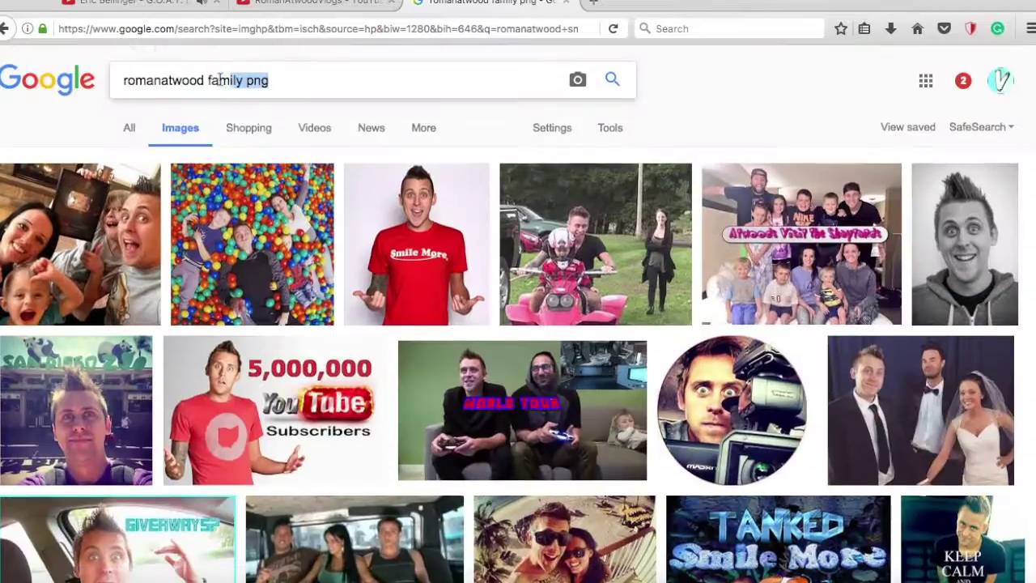
key(Return)
scroll(518, 324, down, 5)
scroll(518, 324, down, 3)
click(587, 154)
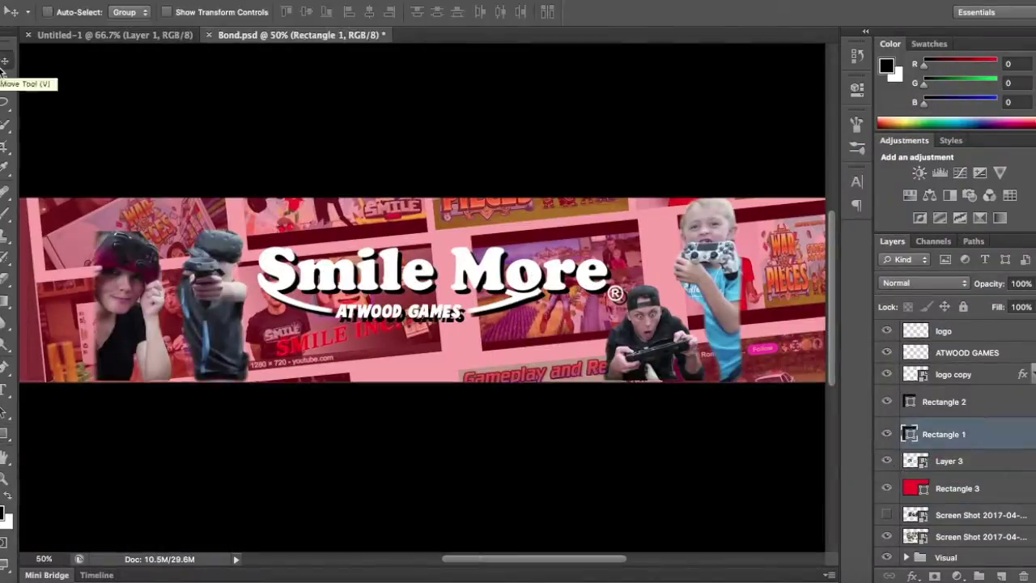
click(983, 405)
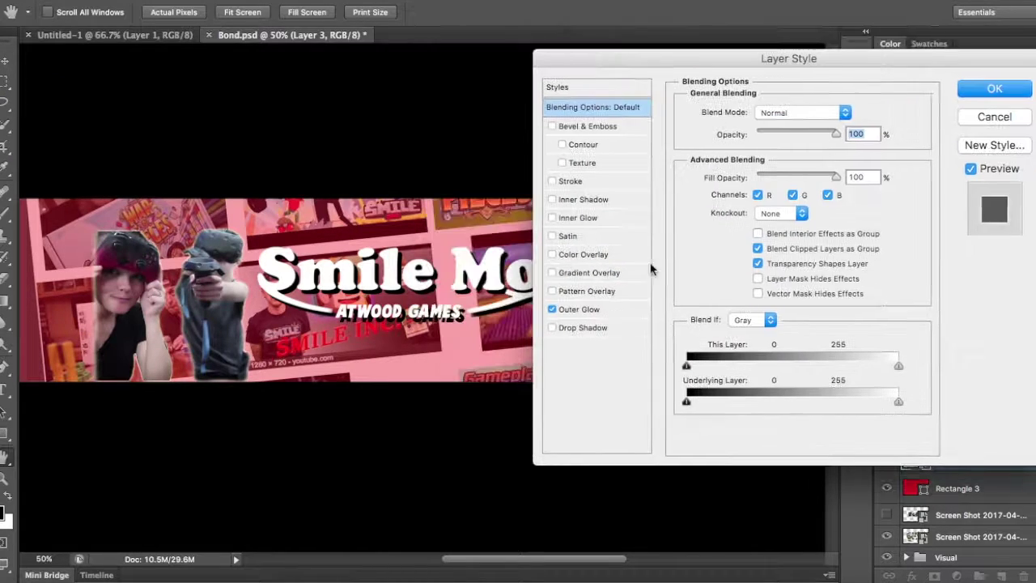
Give the cut-outs a red gradient Outer Glow with spread 29
click(579, 309)
click(719, 175)
click(983, 199)
click(760, 362)
click(863, 117)
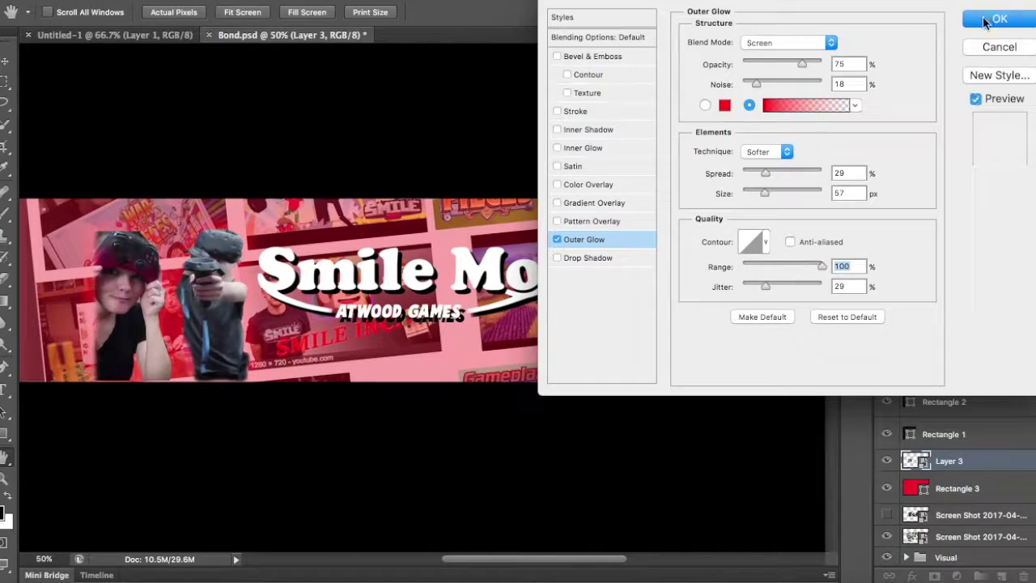
click(983, 16)
Select the upper screenshot layer, check Eraser brush presets, and zoom the banner to 50%
right_click(964, 352)
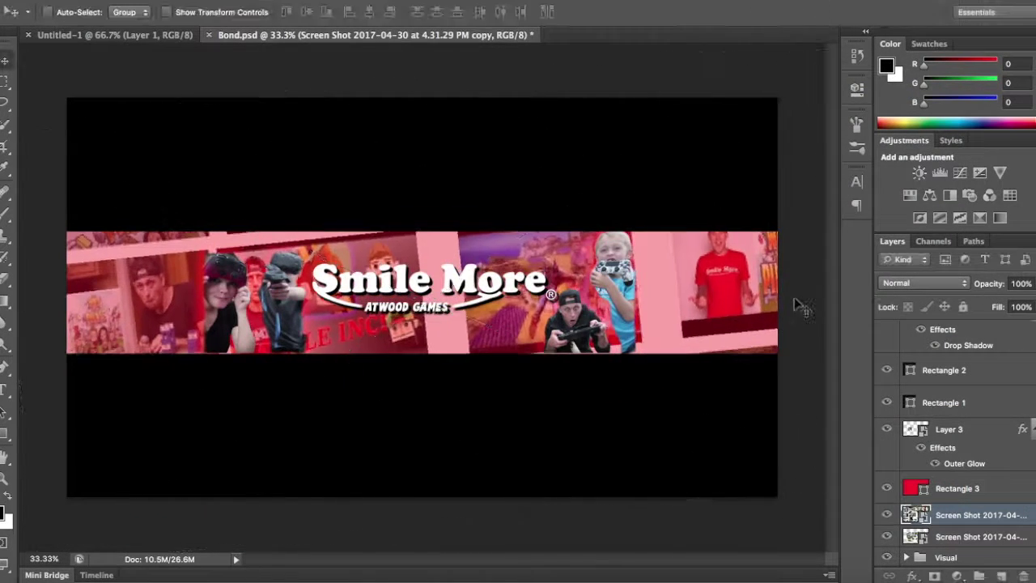
click(1002, 515)
key(e)
click(70, 12)
click(379, 155)
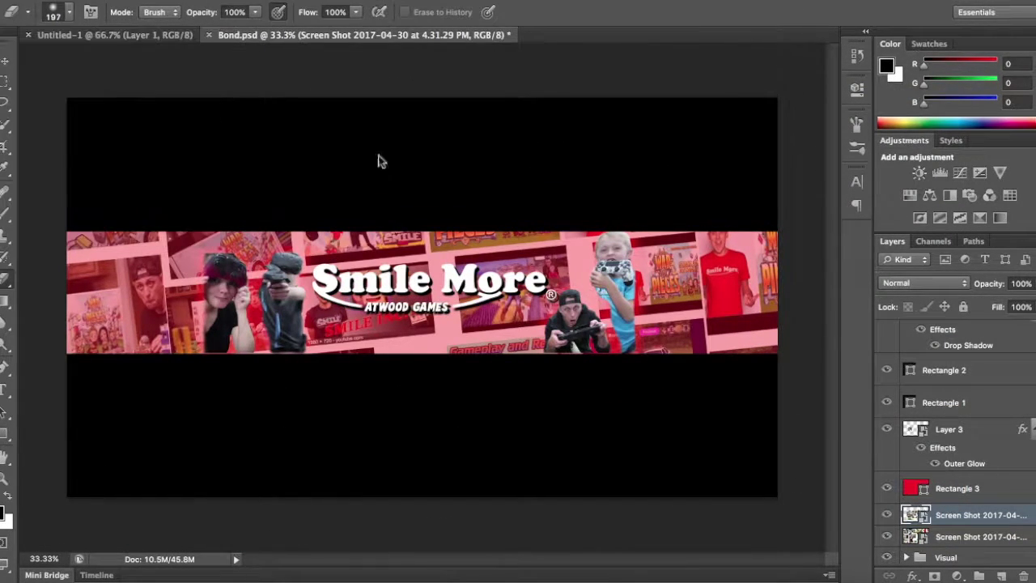
key(ctrl+plus)
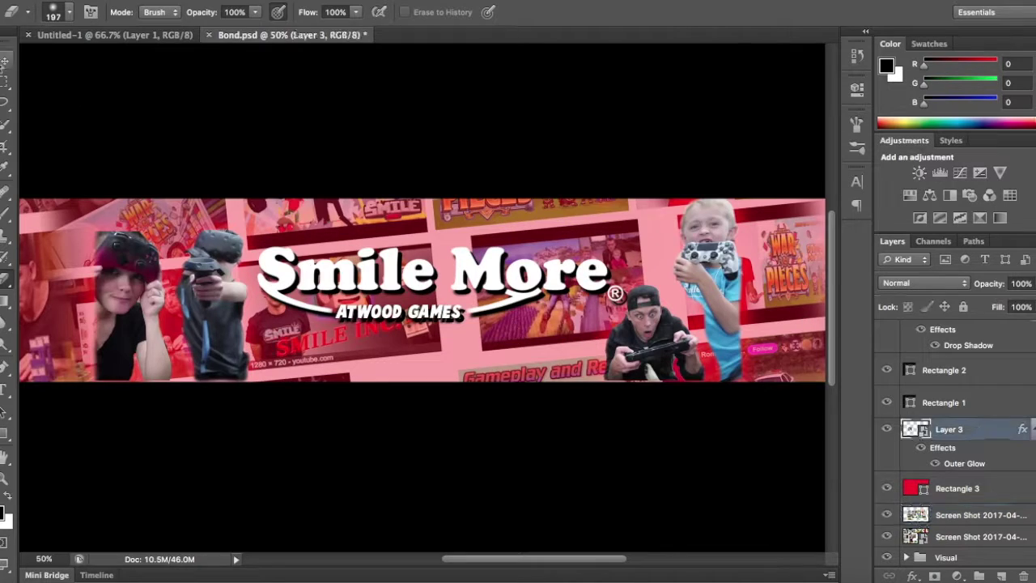
key(ctrl+t)
key(Escape)
key(v)
Lower Rectangle 1's opacity so the collage shows through, then zoom back out to 33.3%
click(944, 402)
drag(1031, 283, 1029, 300)
key(ctrl+minus)
scroll(986, 393, up, 2)
click(943, 331)
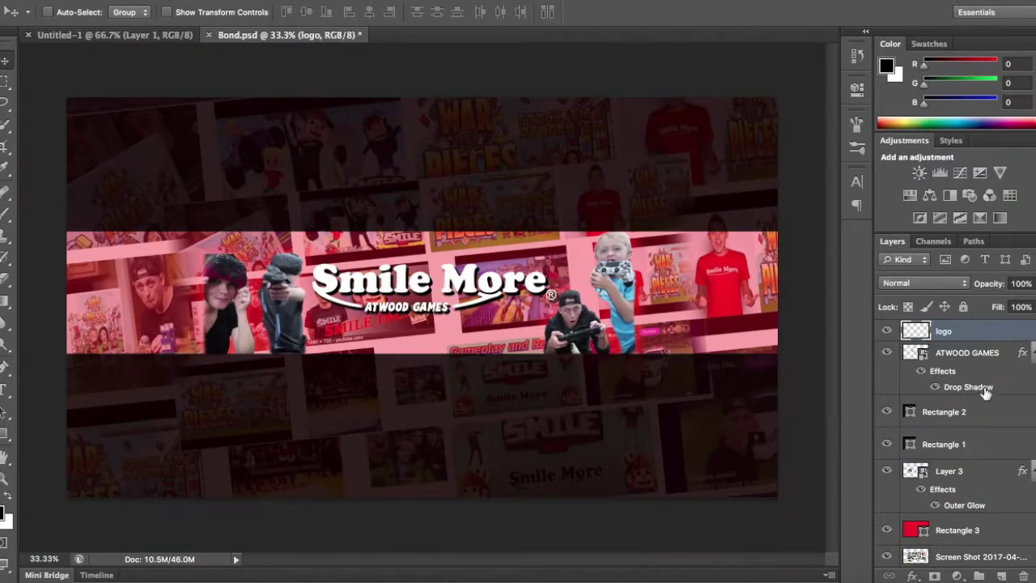
Create a new layer and paint red strokes with a 176 px brush
key(ctrl+shift+alt+n)
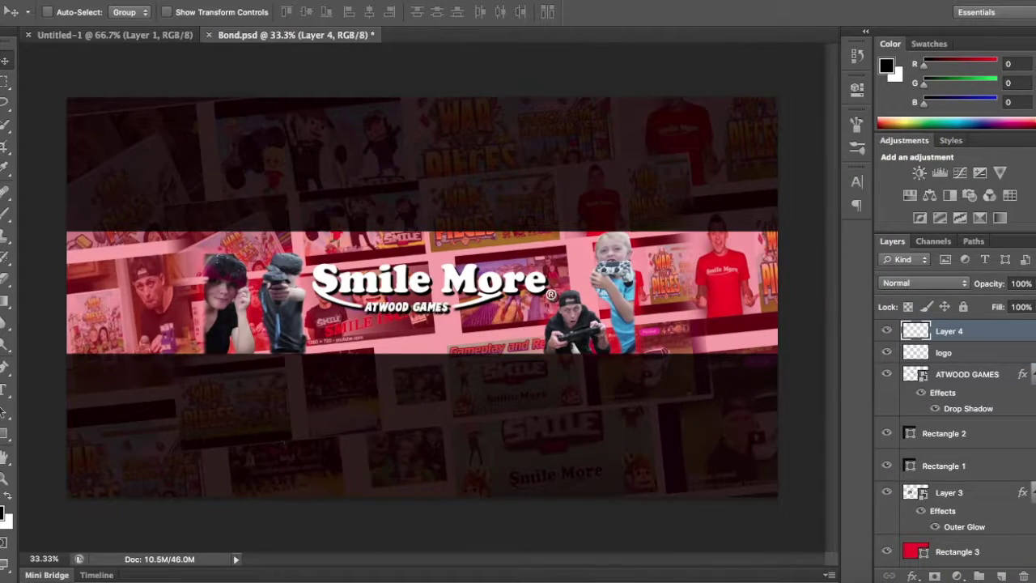
key(b)
click(69, 13)
key(Return)
key(x)
key(bracketright)
key(bracketright)
click(69, 12)
key(bracketleft)
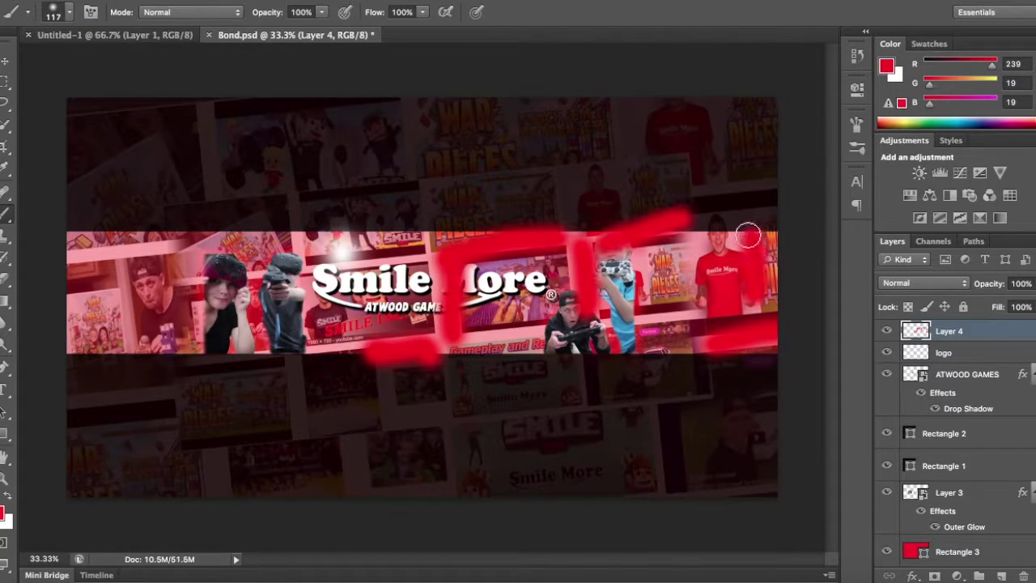
Set the red paint layer to Overlay below the gamers and move the rectangles above the Visual group
click(923, 282)
click(930, 449)
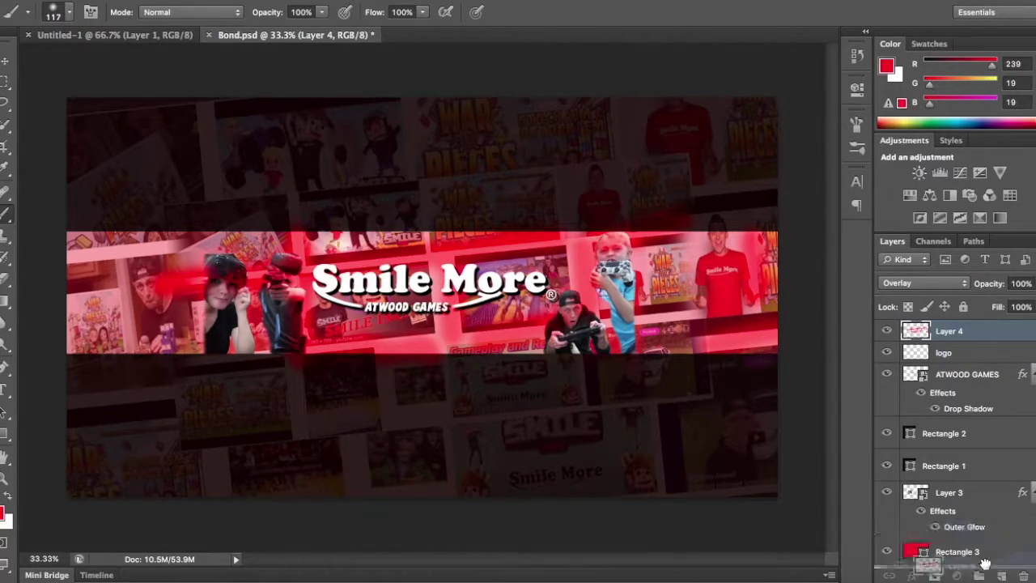
drag(985, 563, 980, 567)
key(ctrl+e)
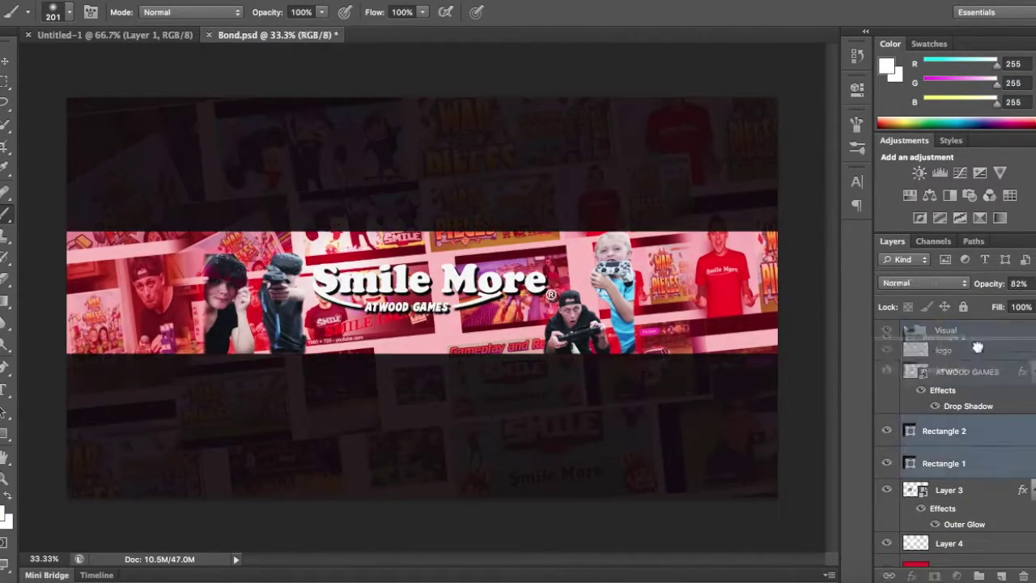
drag(977, 347, 978, 332)
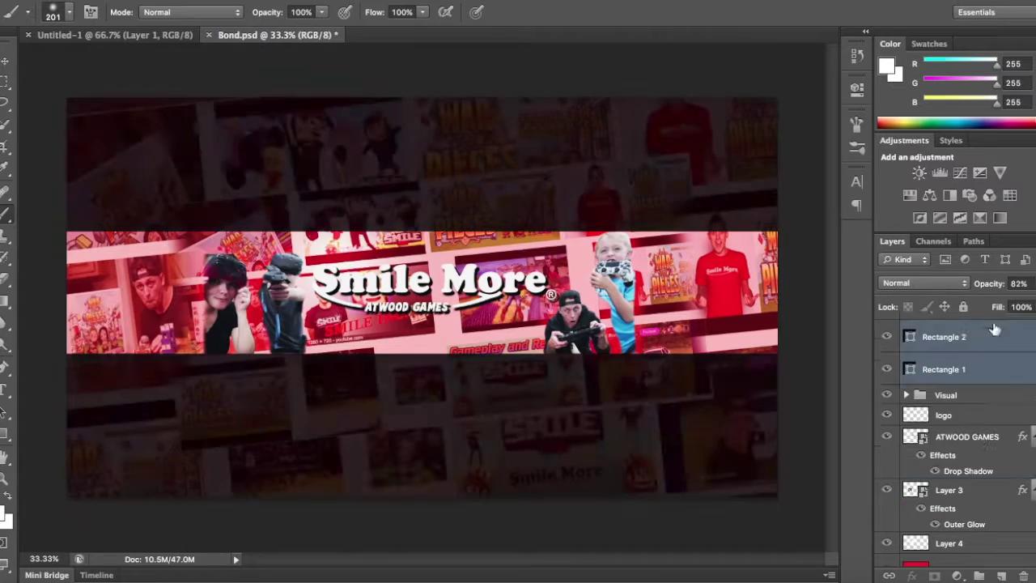
Expand the Visual group and scroll through its layers in the Layers panel
scroll(910, 421, down, 1)
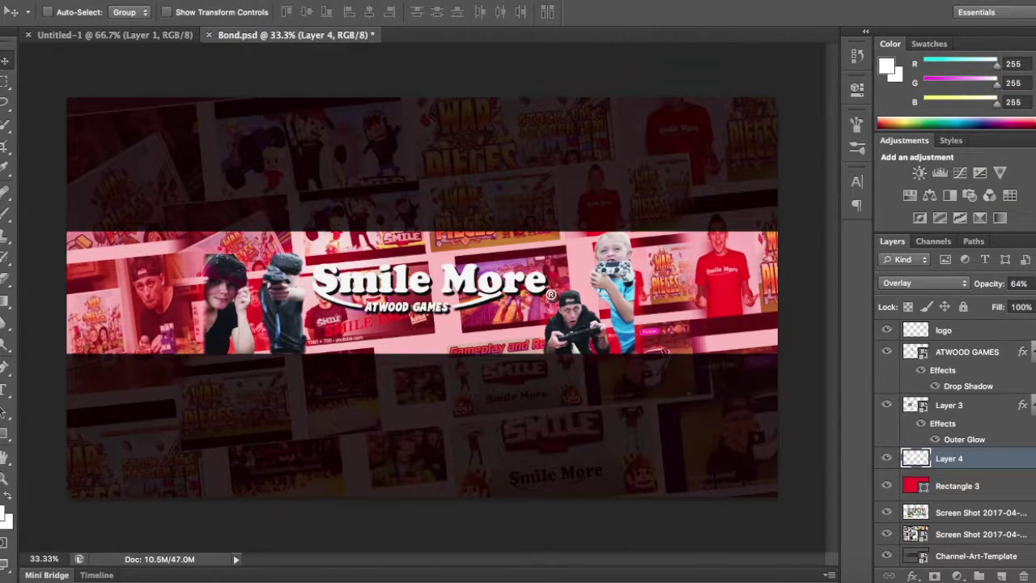
alt+click(906, 373)
scroll(887, 459, down, 2)
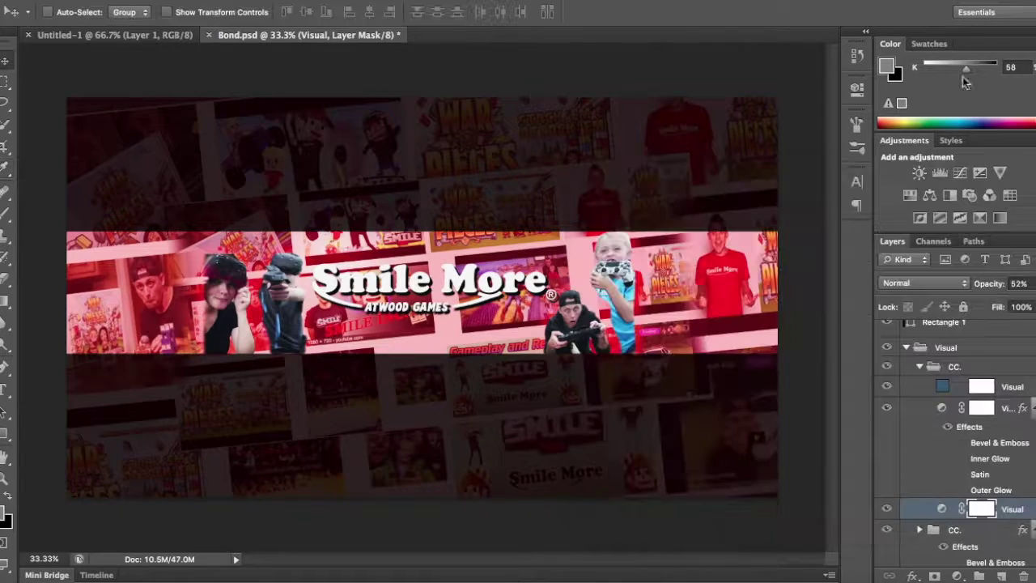
scroll(886, 501, down, 2)
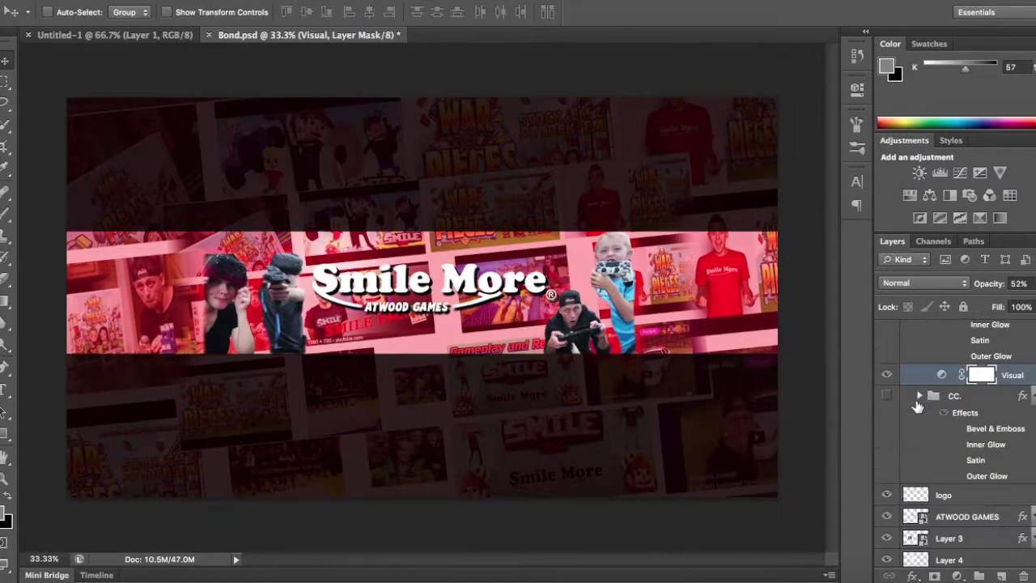
scroll(931, 486, up, 3)
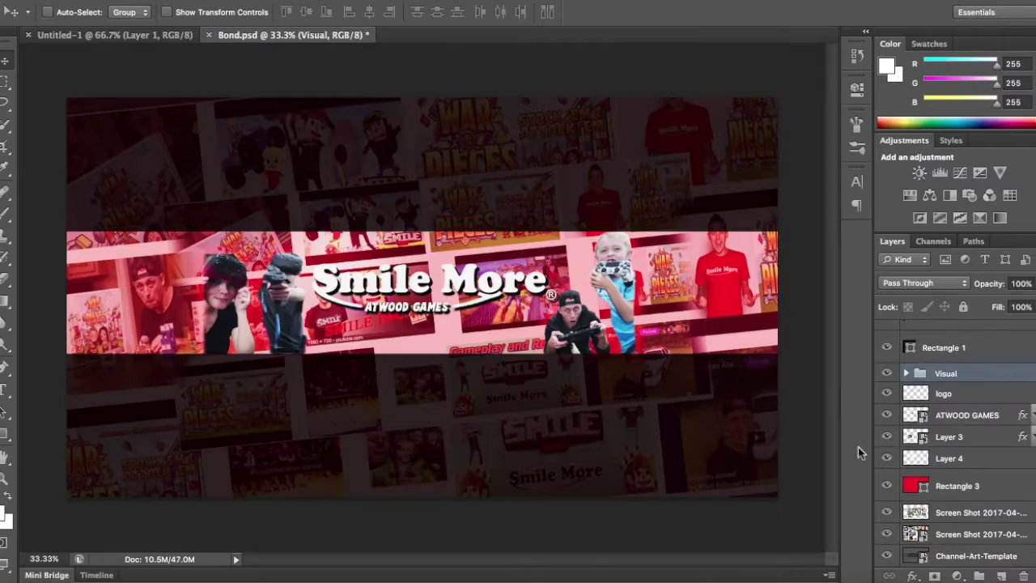
scroll(977, 450, up, 1)
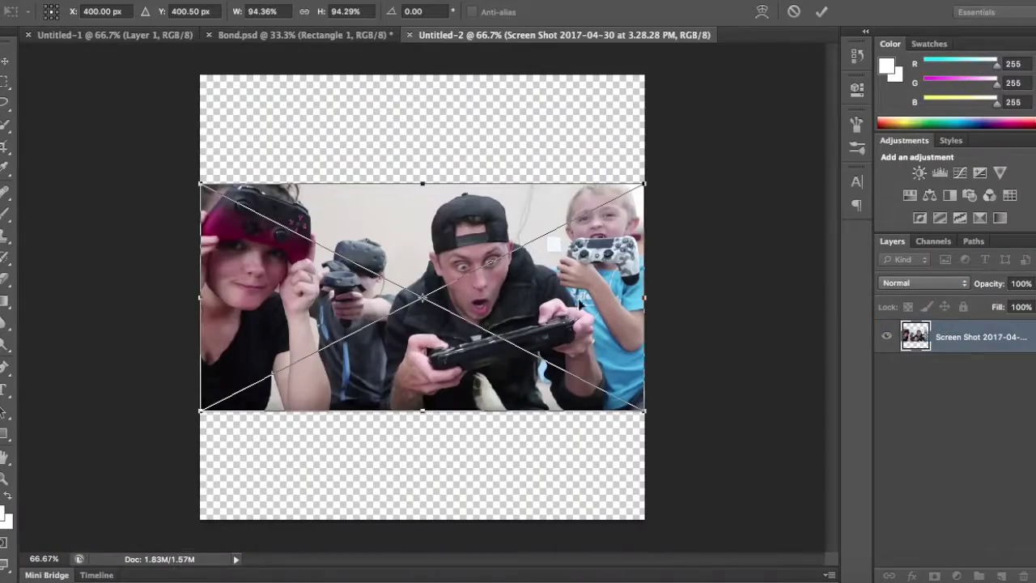
Stretch the gamers photo to fill the canvas and reorder layers so the gamers cover the collage
drag(422, 411, 423, 519)
key(Return)
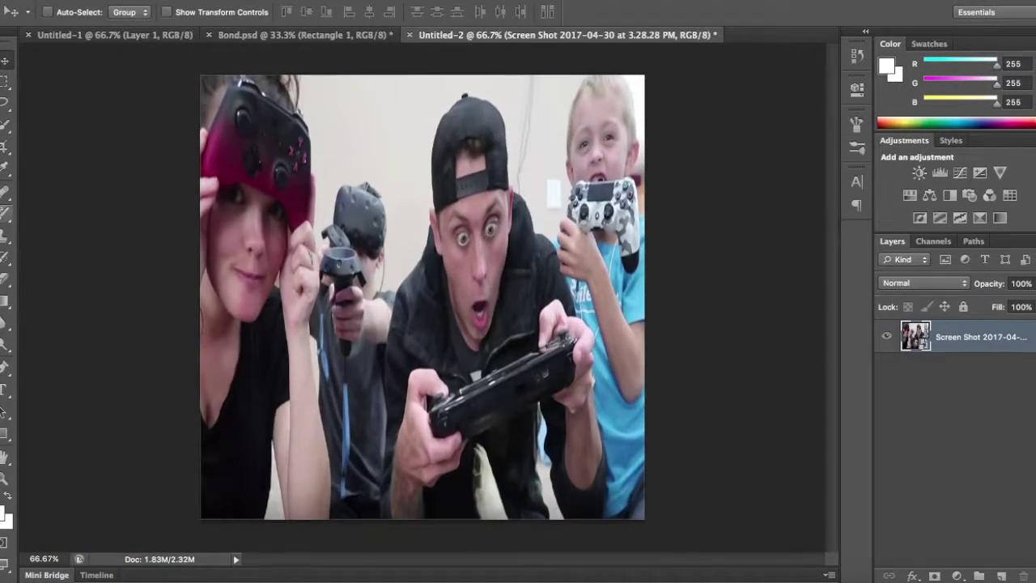
key(BackSpace)
key(Return)
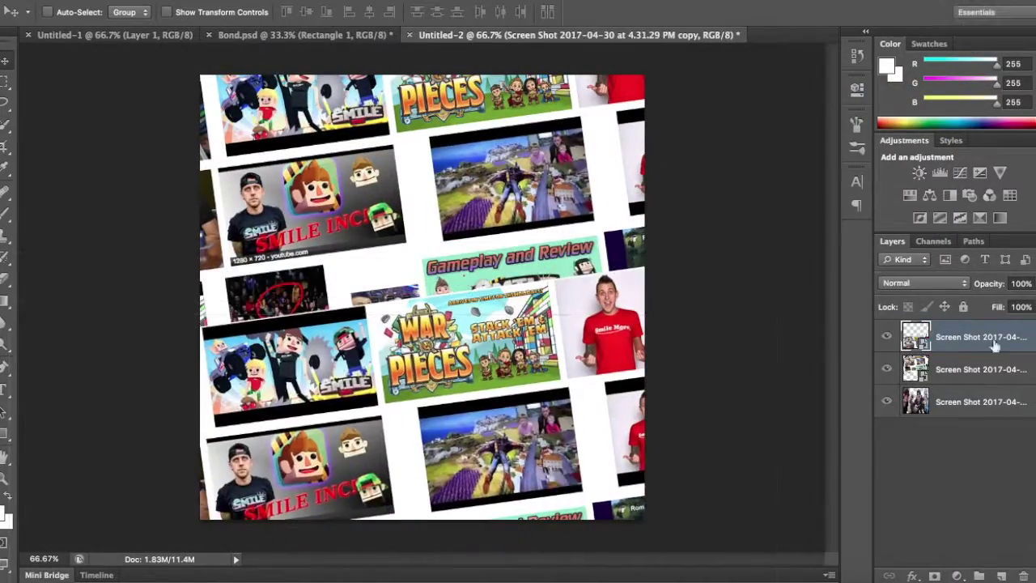
drag(979, 337, 1004, 371)
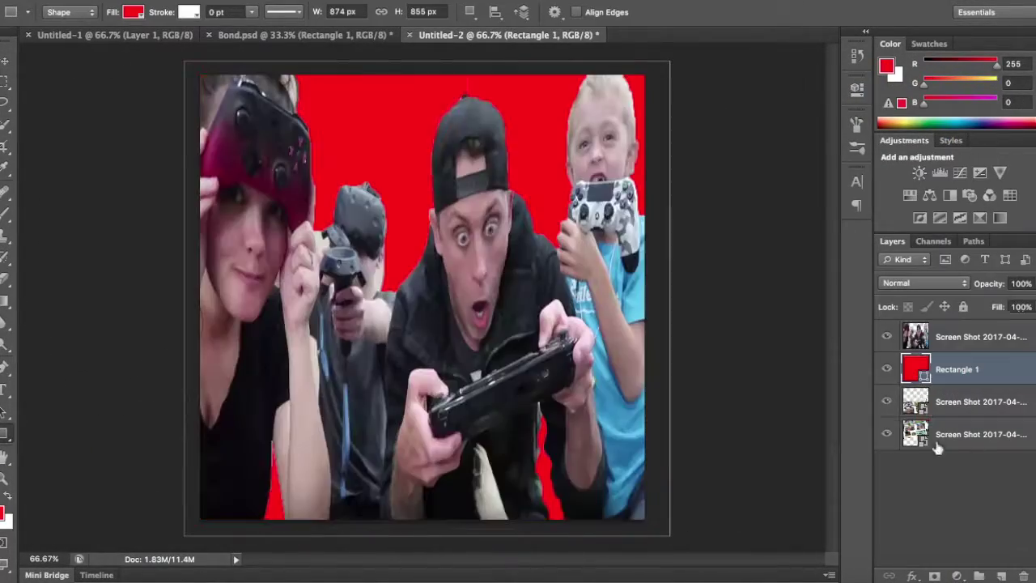
Turn on a red Outer Glow in the gamers layer's style settings
double_click(971, 336)
double_click(921, 347)
click(670, 270)
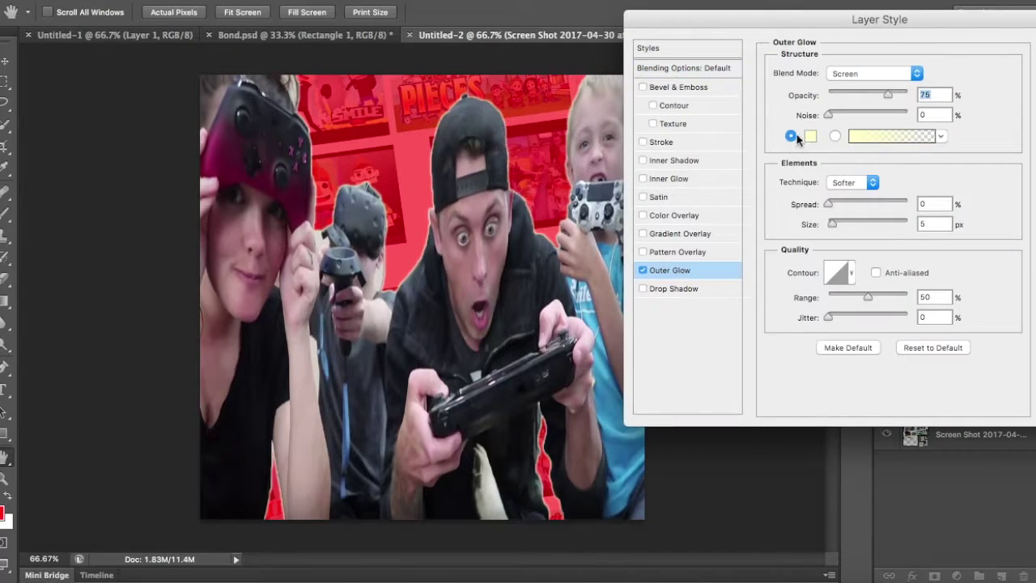
click(810, 135)
click(982, 199)
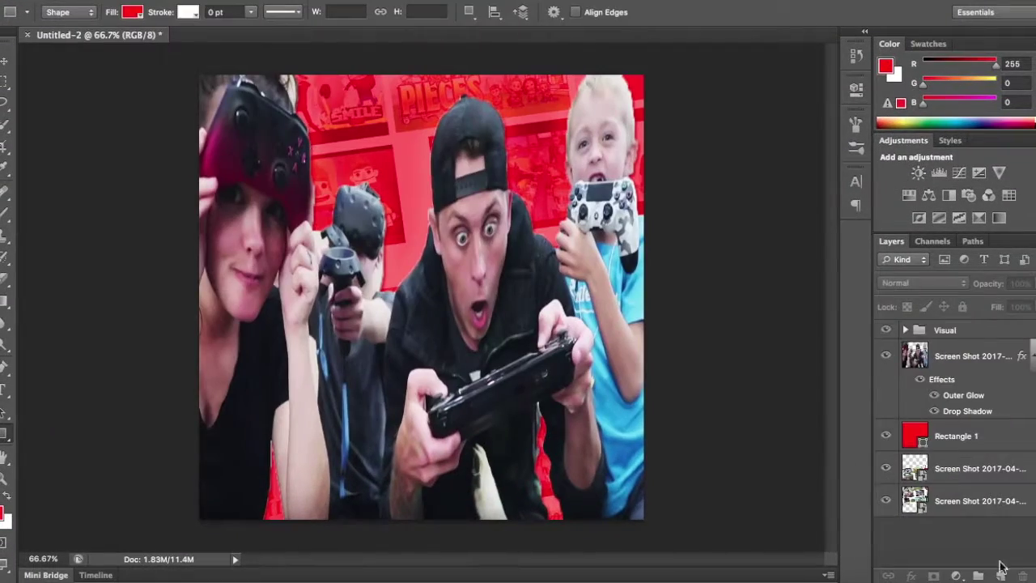
Add a new Overlay-blended Layer 1 with a 353 px white brush
click(1000, 576)
key(b)
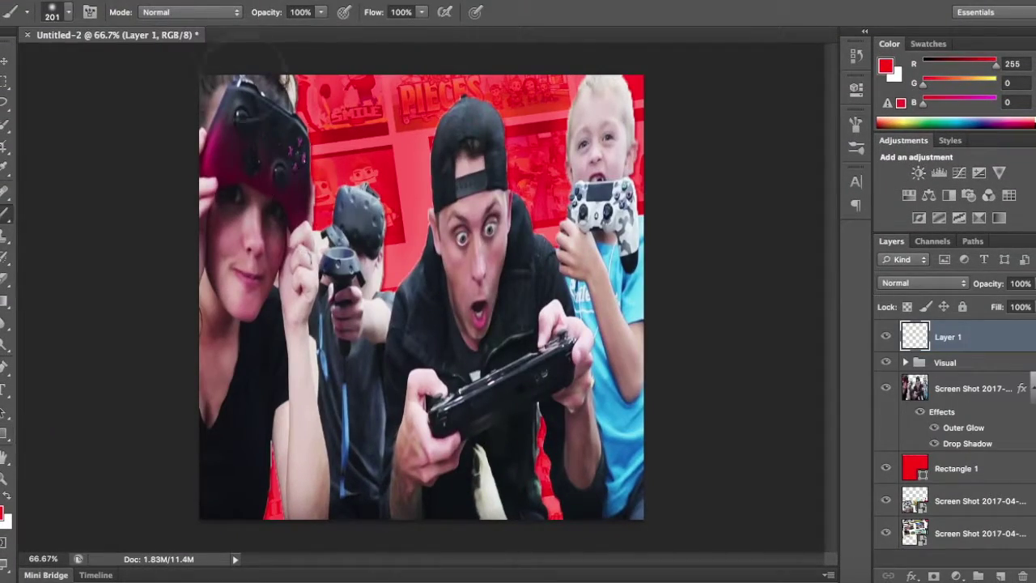
click(68, 12)
drag(48, 49, 89, 49)
key(x)
click(358, 93)
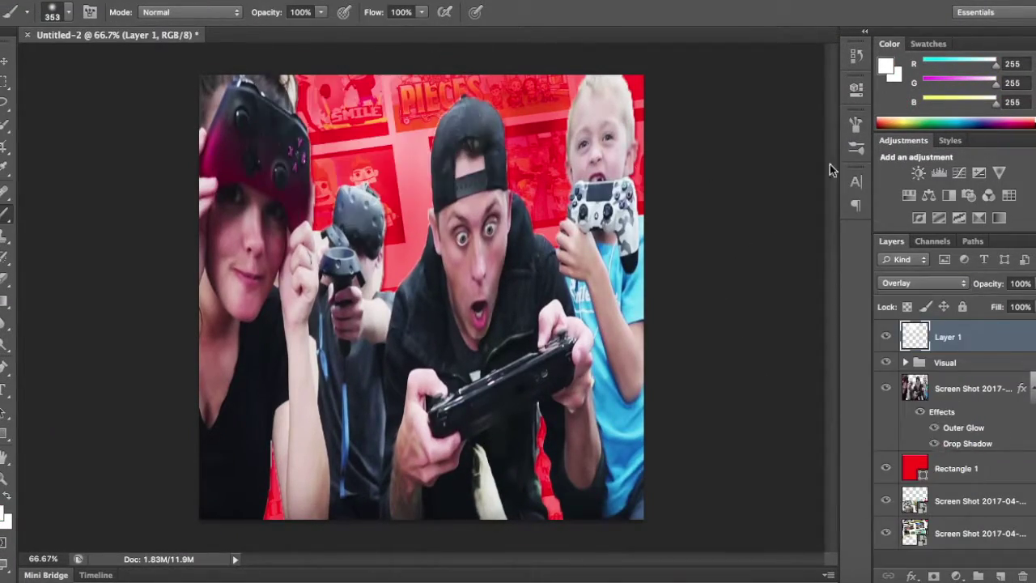
Paint soft white light over the photo, undo the black edge strokes, and set the brush to 64 px
drag(234, 486, 231, 104)
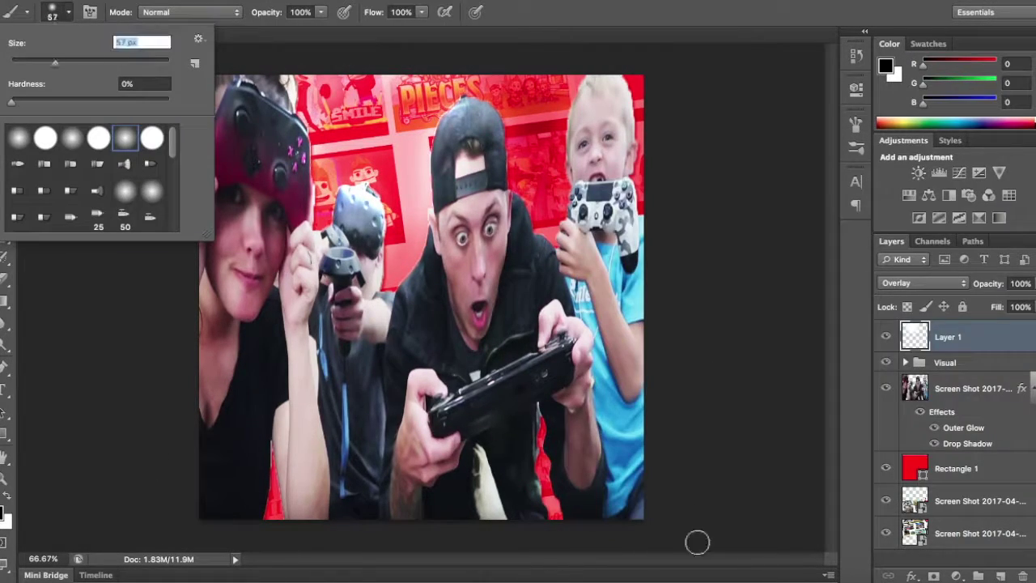
drag(662, 532, 506, 77)
key(ctrl+z)
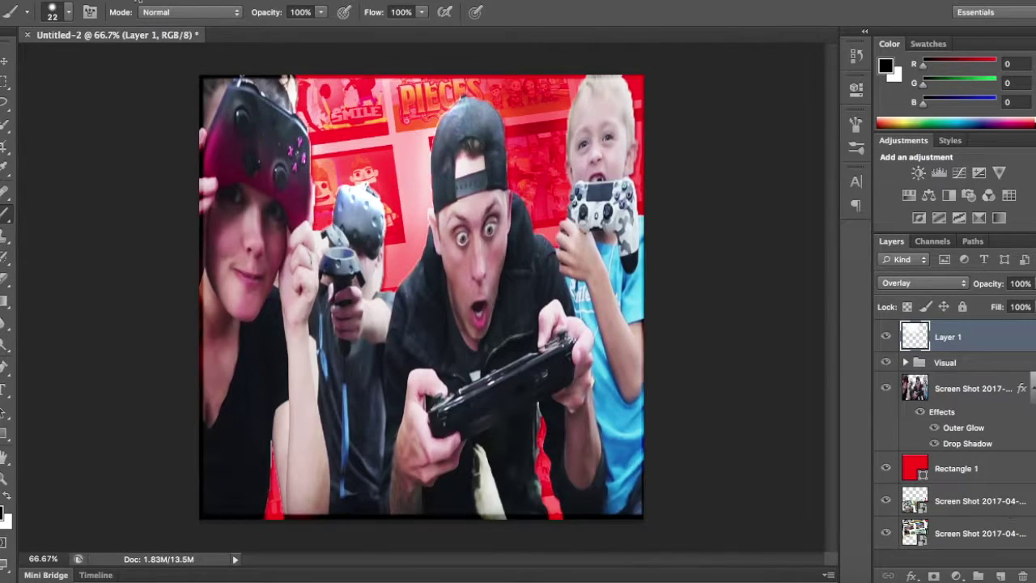
click(63, 19)
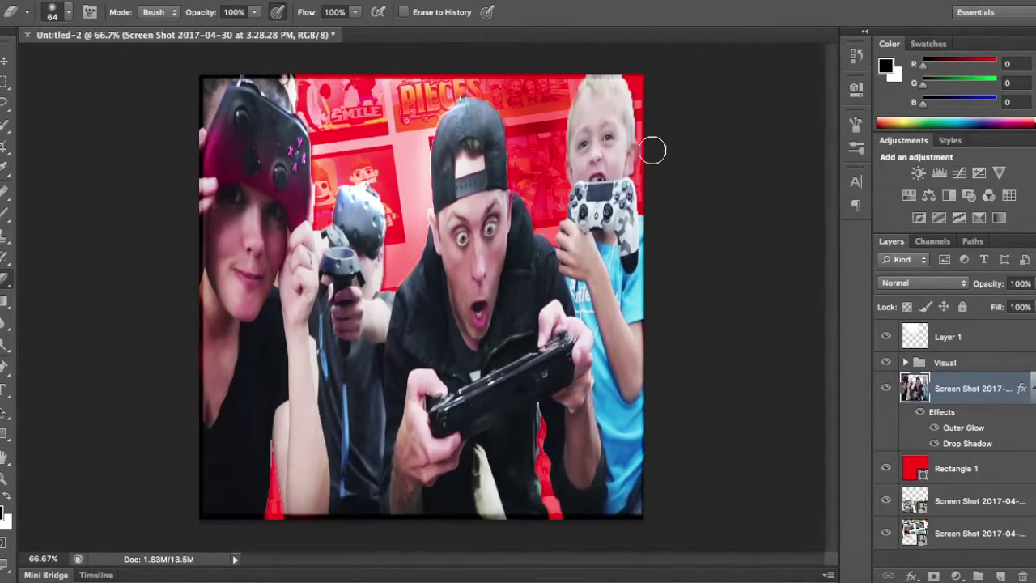